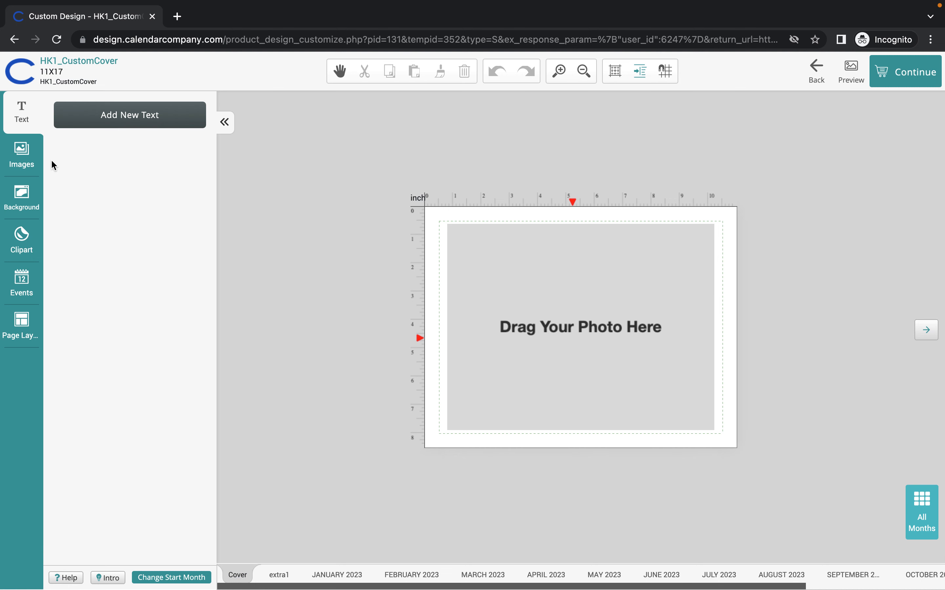
Import the first four gallery photos: the orange cat, the brown dog, the woman kissing a girl, and the white puppy PDF
{"action": "left_click", "coordinate": [19, 158]}
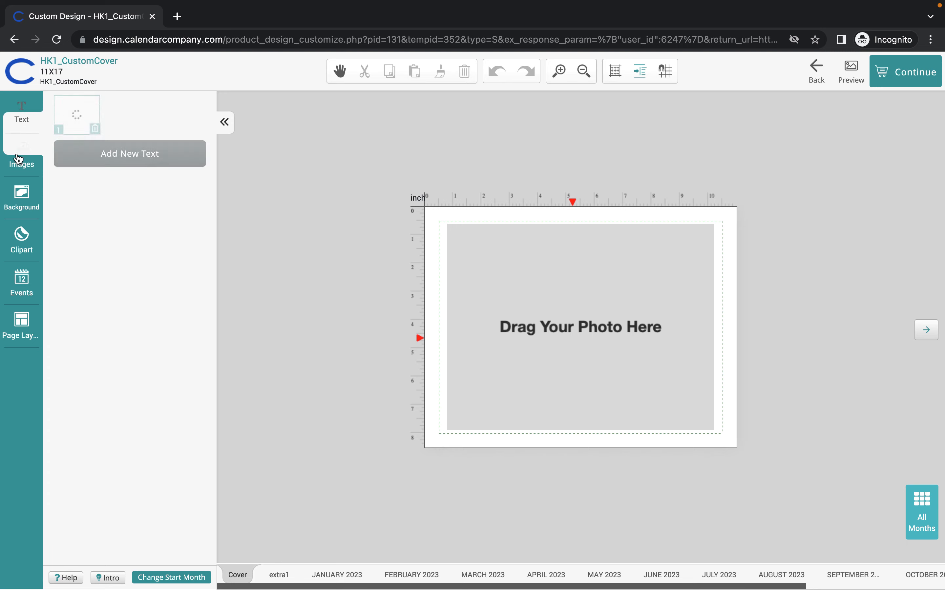
{"action": "left_click", "coordinate": [158, 117]}
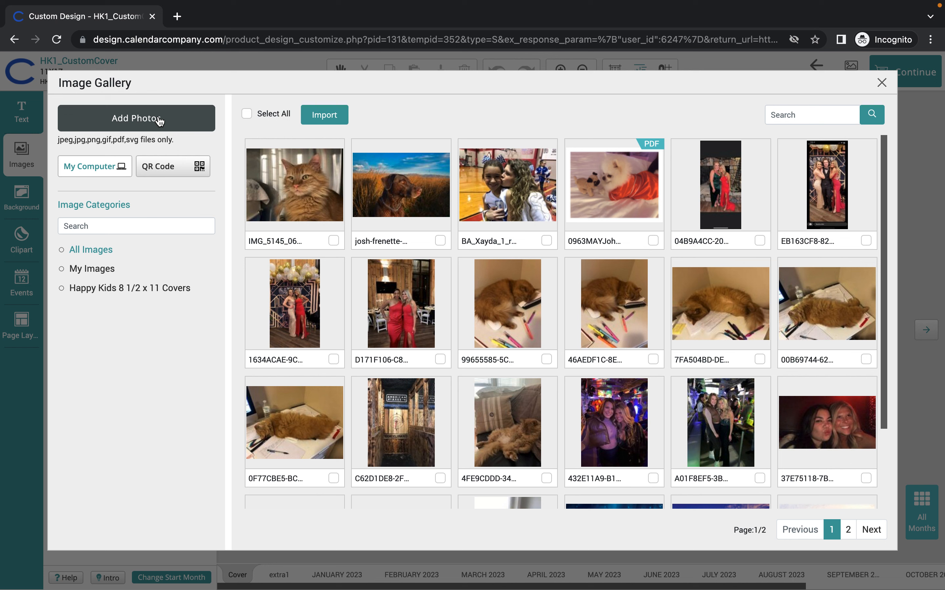
{"action": "left_click", "coordinate": [333, 240]}
{"action": "left_click", "coordinate": [440, 240]}
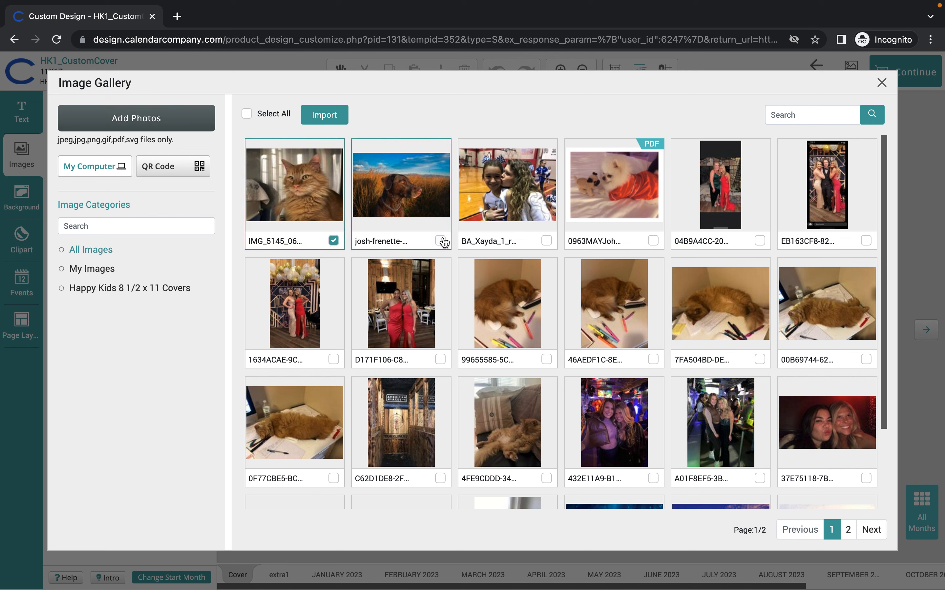
{"action": "left_click", "coordinate": [547, 241]}
{"action": "left_click", "coordinate": [653, 241]}
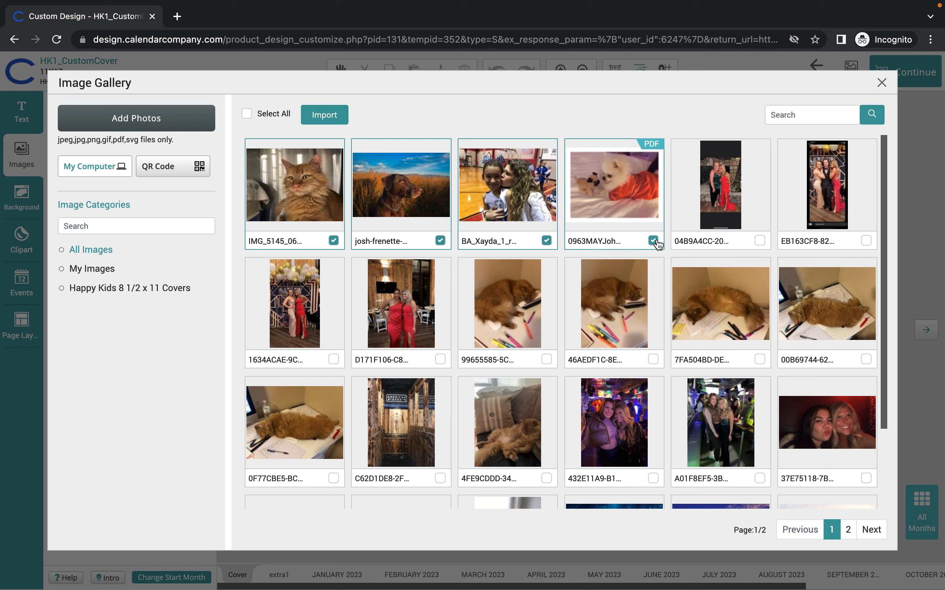
{"action": "left_click", "coordinate": [326, 118]}
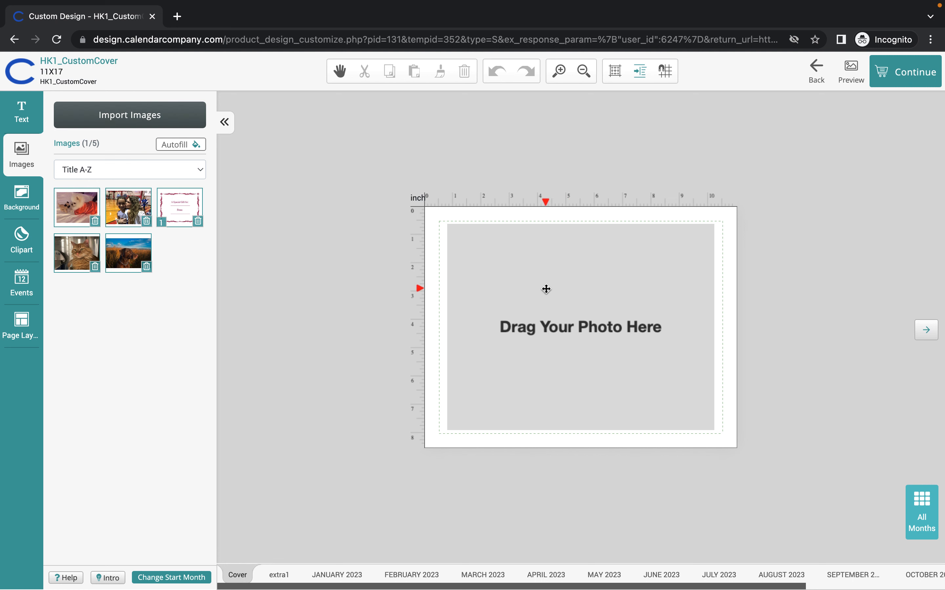
Apply the HK1 2 photo layout to the calendar cover, replacing its existing design
{"action": "left_click", "coordinate": [11, 336]}
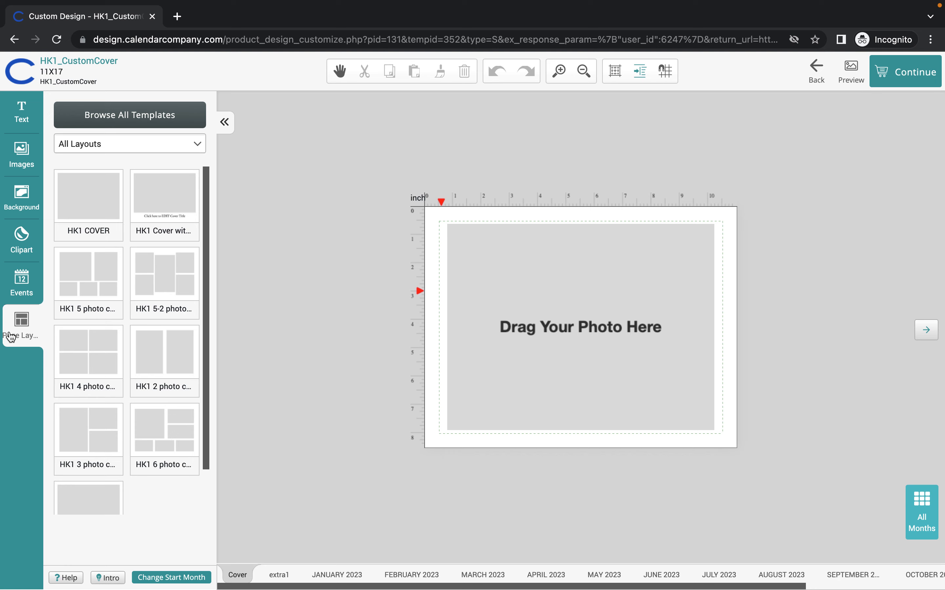
{"action": "left_click", "coordinate": [162, 352]}
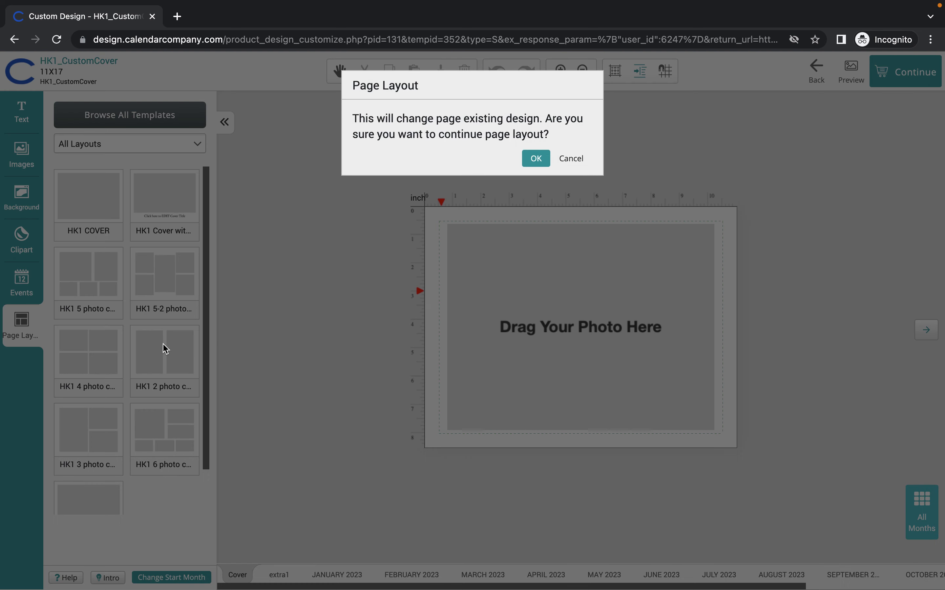
{"action": "left_click", "coordinate": [536, 159]}
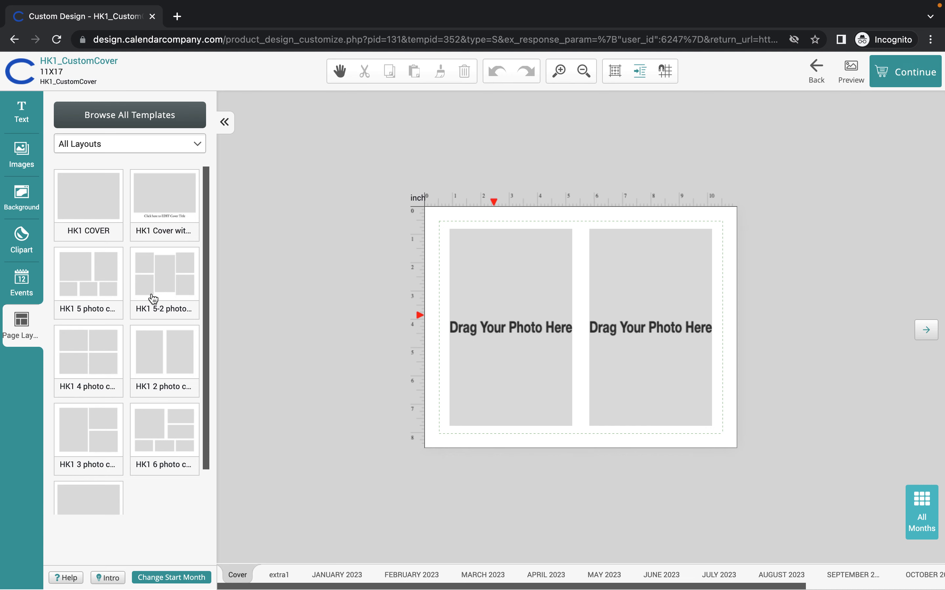
Place the white puppy photo in the cover's left frame and the photo of the woman and girl in the right frame
{"action": "left_click", "coordinate": [22, 160]}
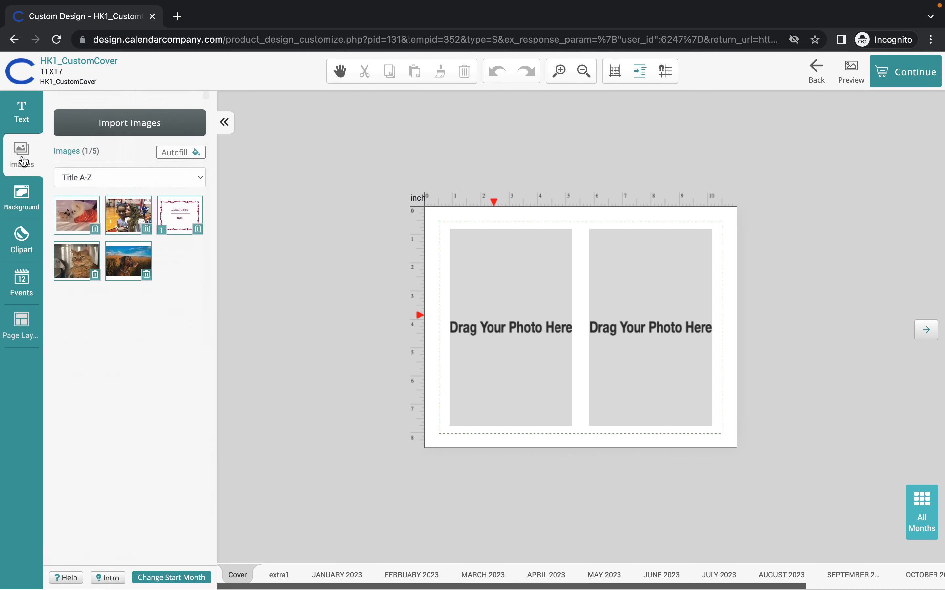
{"action": "left_click", "coordinate": [89, 216]}
{"action": "left_click_drag", "start_coordinate": [88, 216], "coordinate": [497, 300]}
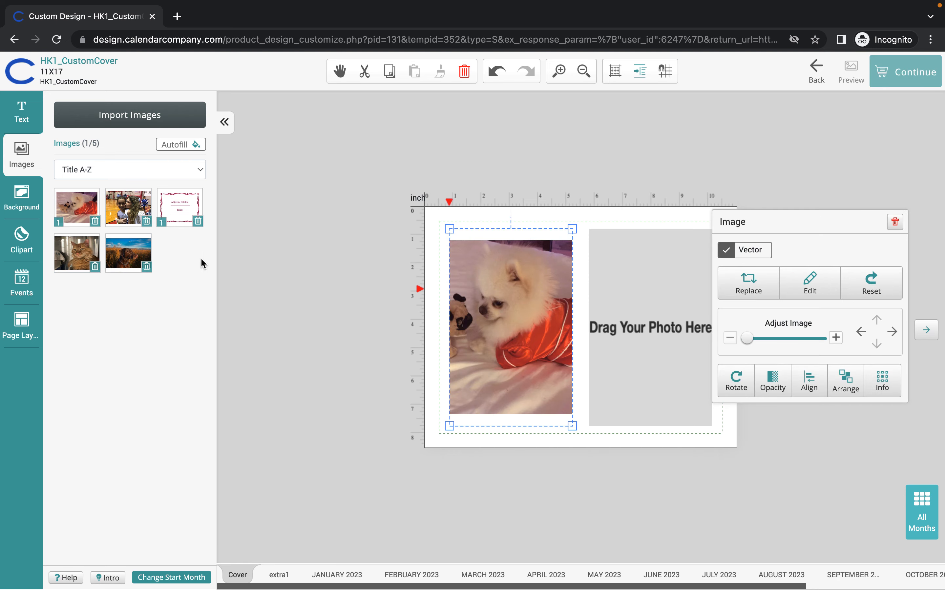
{"action": "left_click_drag", "start_coordinate": [121, 215], "coordinate": [661, 312]}
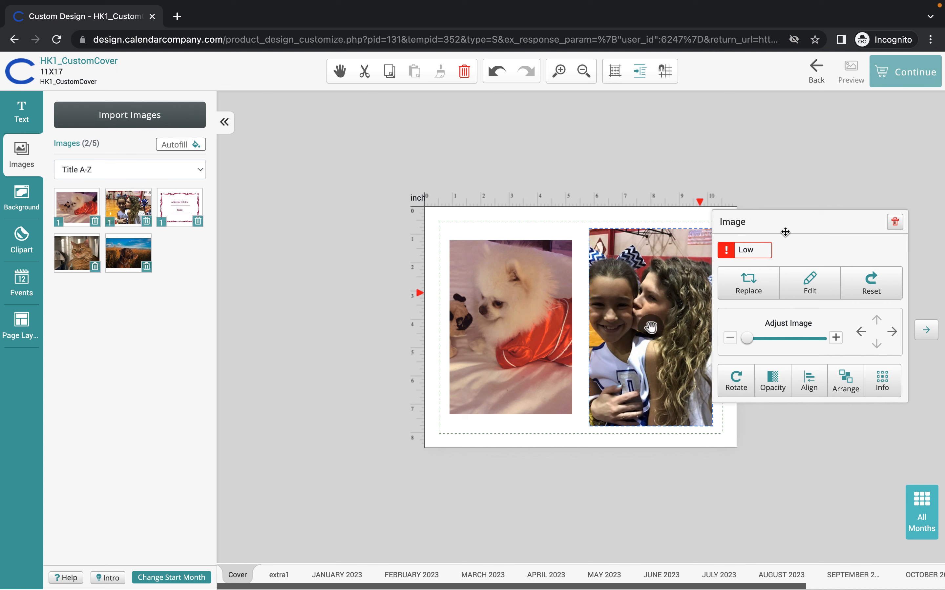
{"action": "left_click_drag", "start_coordinate": [838, 223], "coordinate": [871, 145]}
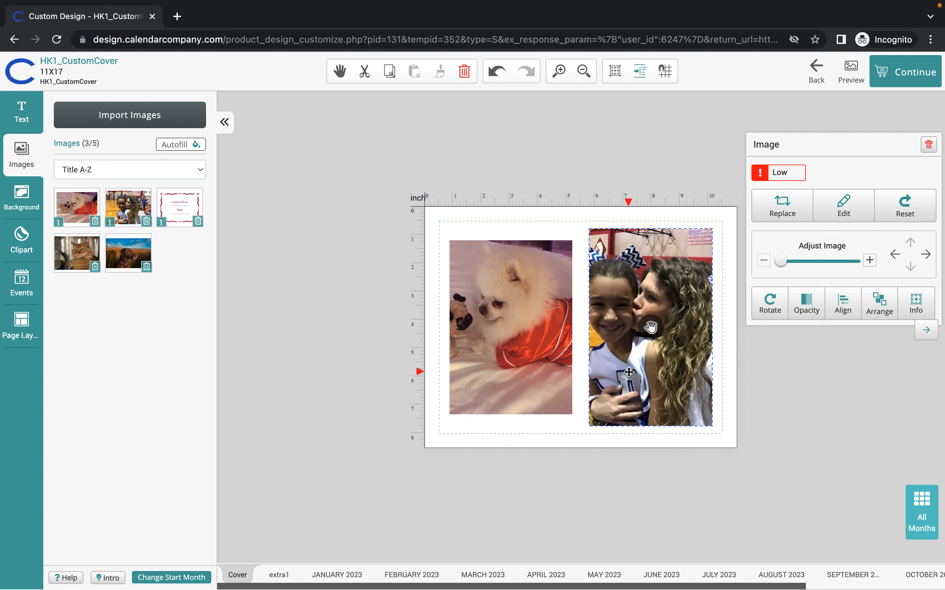
Enlarge the puppy photo to fill the cover's left half and nudge it right, close to the neighbouring photo
{"action": "left_click", "coordinate": [525, 353]}
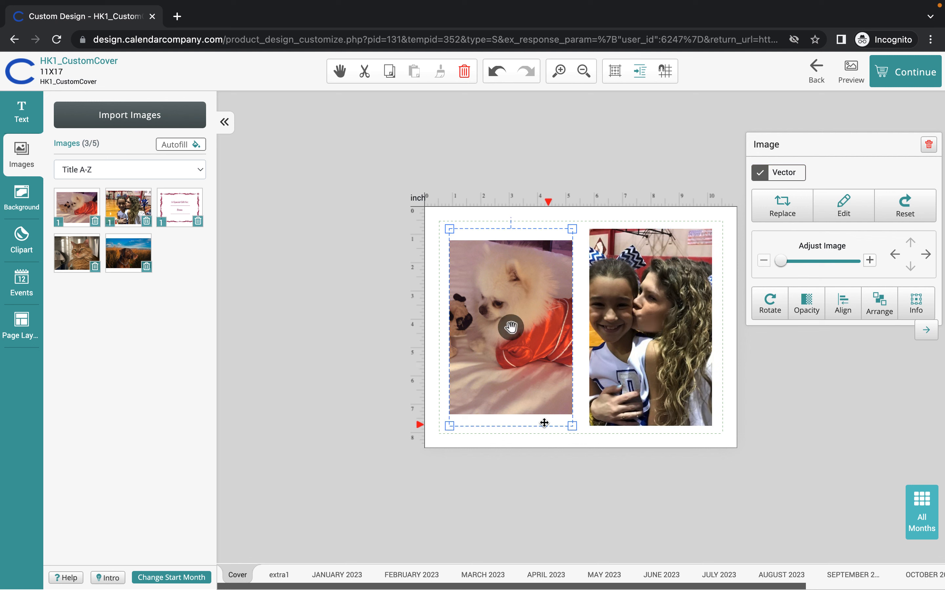
{"action": "left_click_drag", "start_coordinate": [572, 426], "coordinate": [580, 444]}
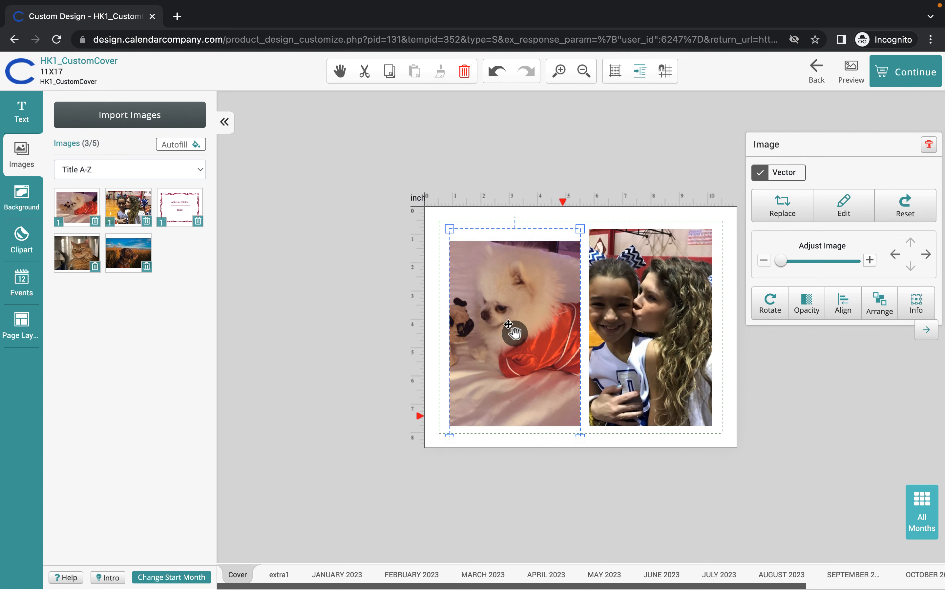
{"action": "left_click_drag", "start_coordinate": [449, 229], "coordinate": [443, 211]}
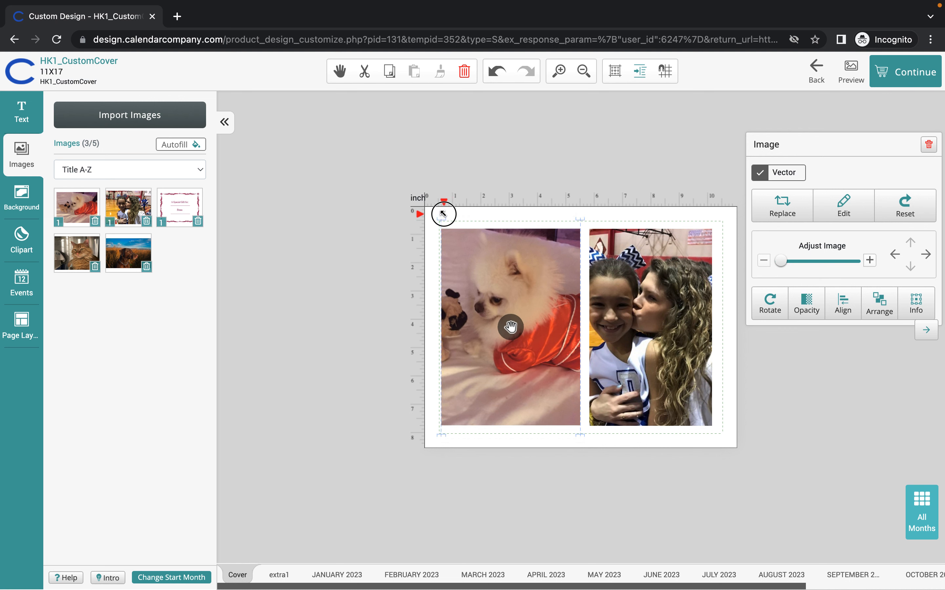
{"action": "left_click_drag", "start_coordinate": [487, 307], "coordinate": [493, 306]}
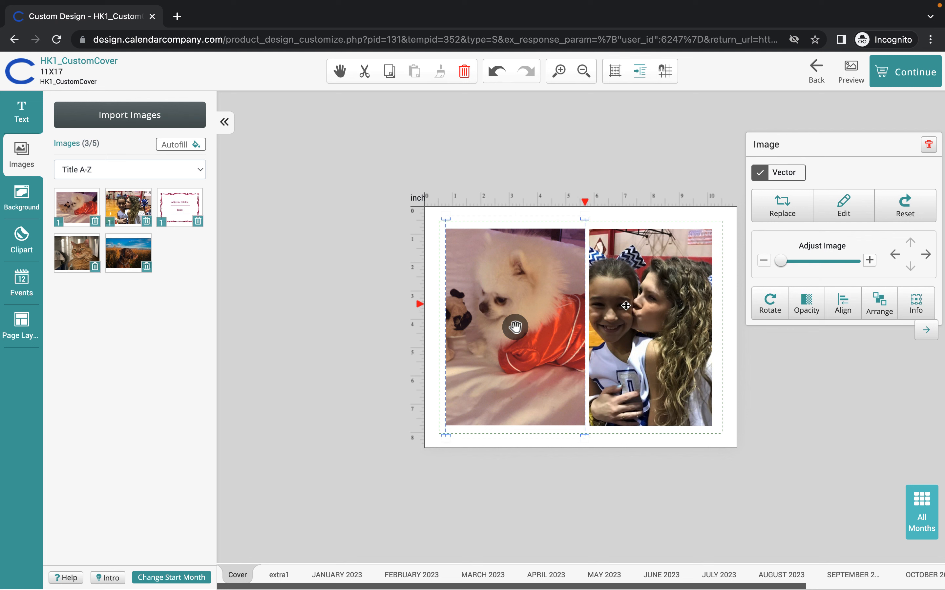
{"action": "left_click", "coordinate": [668, 309]}
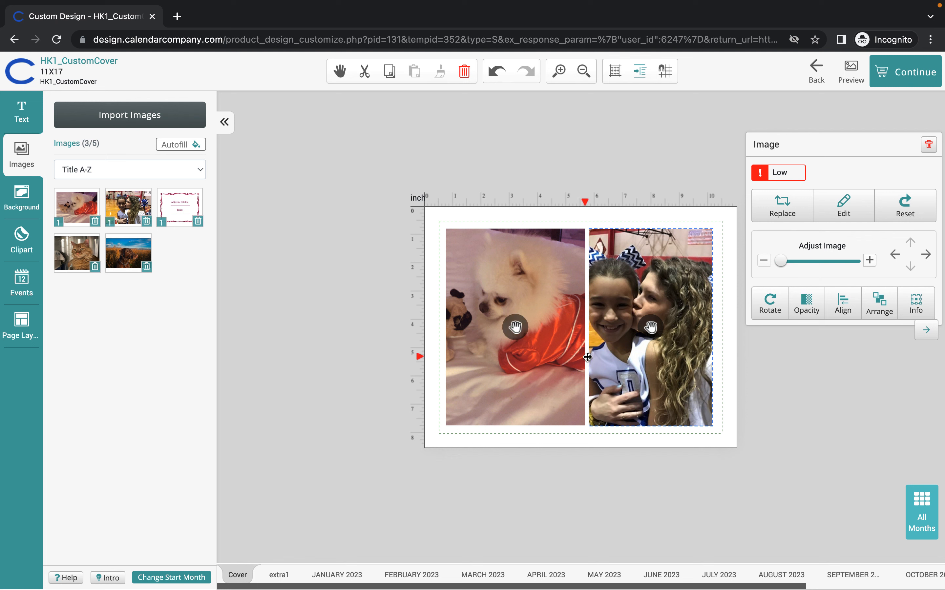
{"action": "left_click", "coordinate": [555, 363]}
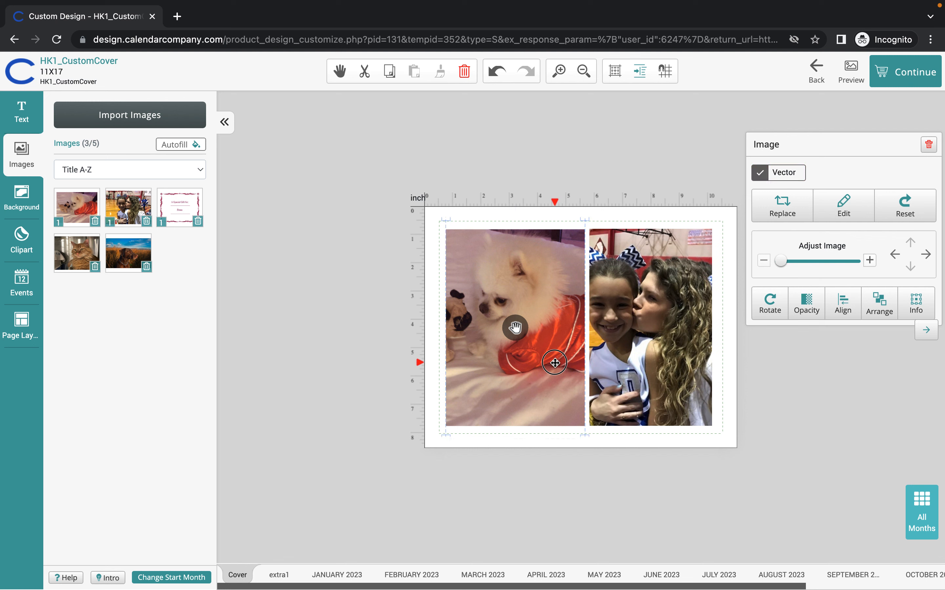
{"action": "left_click_drag", "start_coordinate": [554, 363], "coordinate": [555, 364]}
{"action": "mouse_move", "coordinate": [526, 385]}
{"action": "left_mouse_down"}
{"action": "mouse_move", "coordinate": [544, 388]}
{"action": "mouse_move", "coordinate": [525, 386]}
{"action": "mouse_move", "coordinate": [525, 376]}
{"action": "mouse_move", "coordinate": [527, 385]}
{"action": "left_mouse_up"}
{"action": "left_click_drag", "start_coordinate": [663, 370], "coordinate": [679, 364]}
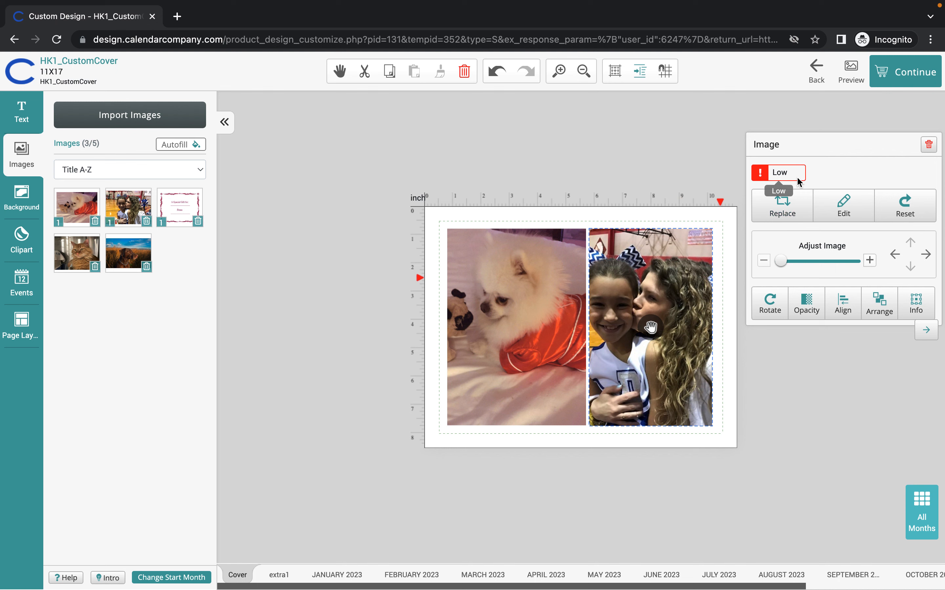
{"action": "left_click", "coordinate": [664, 174]}
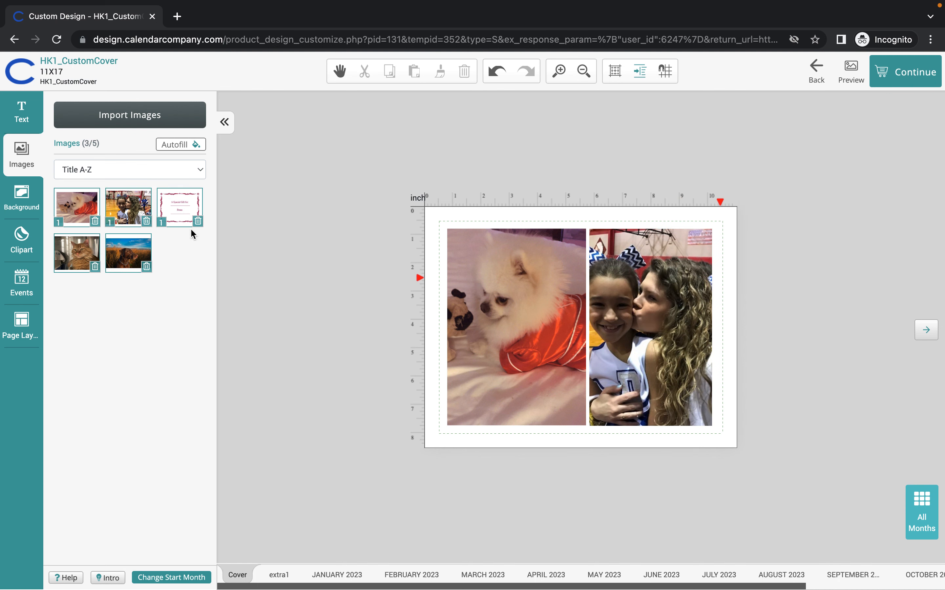
Add a new text box to the cover and position it over the lower part of the puppy photo
{"action": "left_click", "coordinate": [21, 114]}
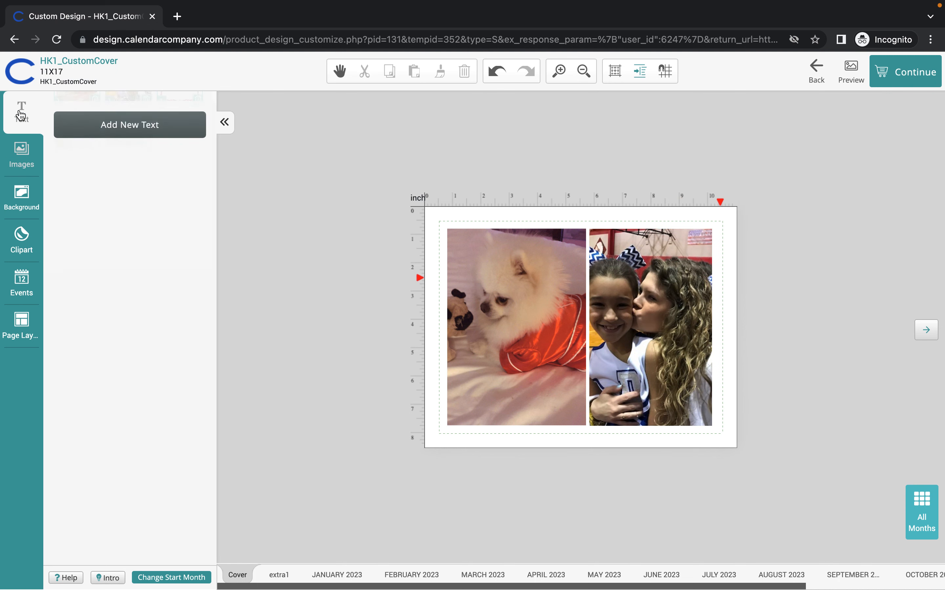
{"action": "left_click", "coordinate": [142, 114]}
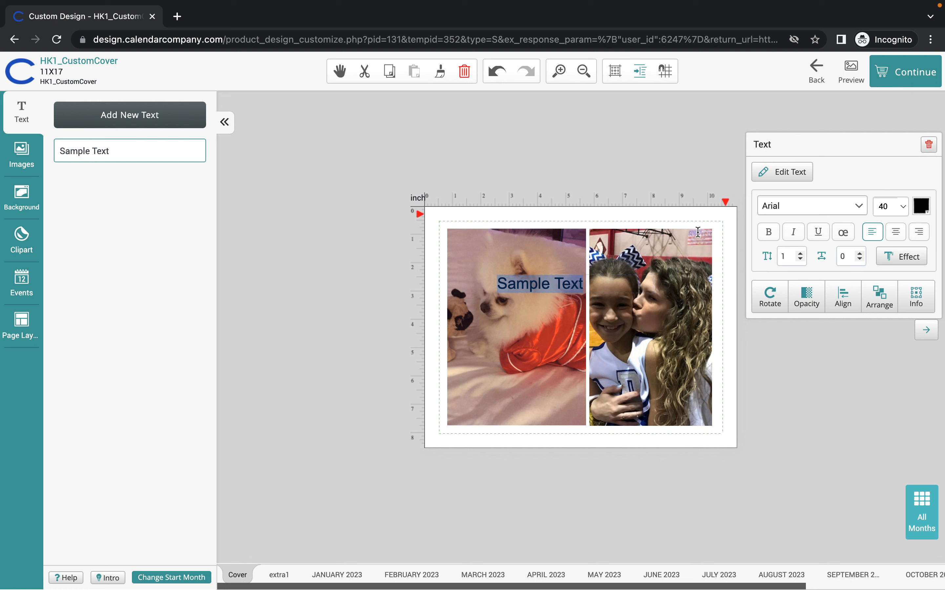
{"action": "left_click", "coordinate": [820, 363]}
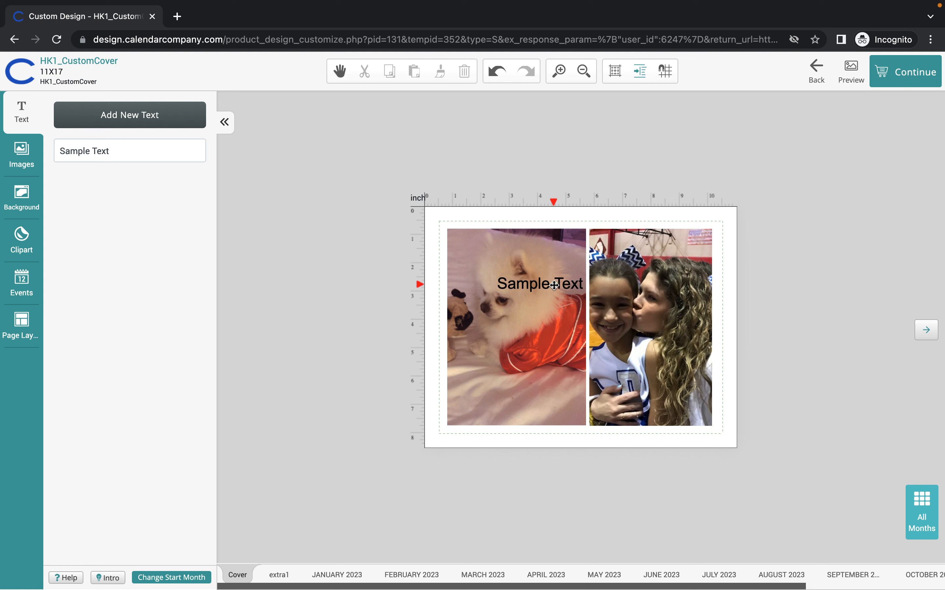
{"action": "mouse_move", "coordinate": [554, 286]}
{"action": "left_mouse_down"}
{"action": "mouse_move", "coordinate": [561, 443]}
{"action": "mouse_move", "coordinate": [561, 422]}
{"action": "mouse_move", "coordinate": [544, 414]}
{"action": "mouse_move", "coordinate": [562, 415]}
{"action": "mouse_move", "coordinate": [447, 406]}
{"action": "mouse_move", "coordinate": [524, 406]}
{"action": "left_mouse_up"}
{"action": "left_click", "coordinate": [542, 407]}
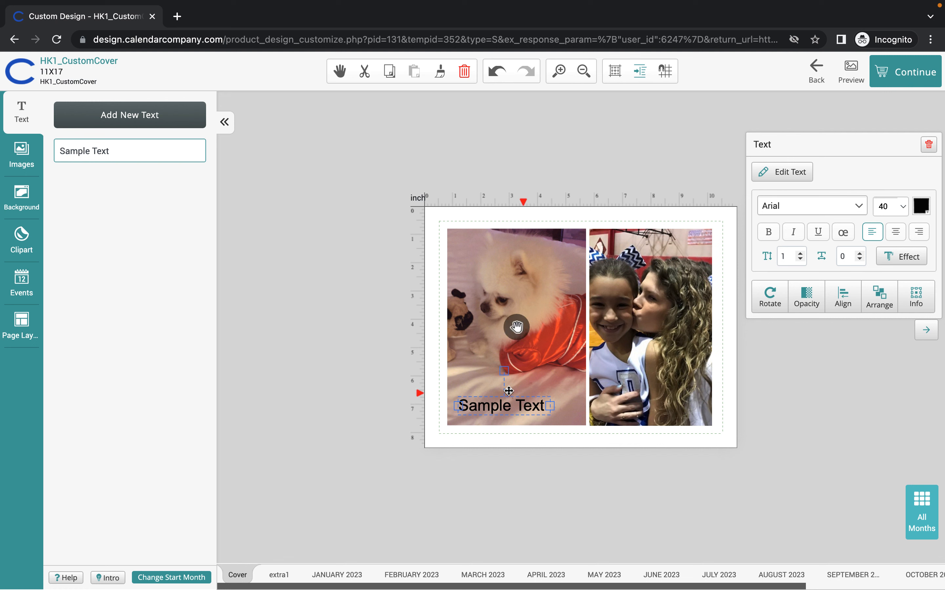
{"action": "mouse_move", "coordinate": [550, 406]}
{"action": "left_mouse_down"}
{"action": "mouse_move", "coordinate": [613, 407]}
{"action": "mouse_move", "coordinate": [548, 406]}
{"action": "left_mouse_up"}
Replace the sample text with the title "Our Personalized 2023 Calendar"
{"action": "double_click", "coordinate": [540, 406]}
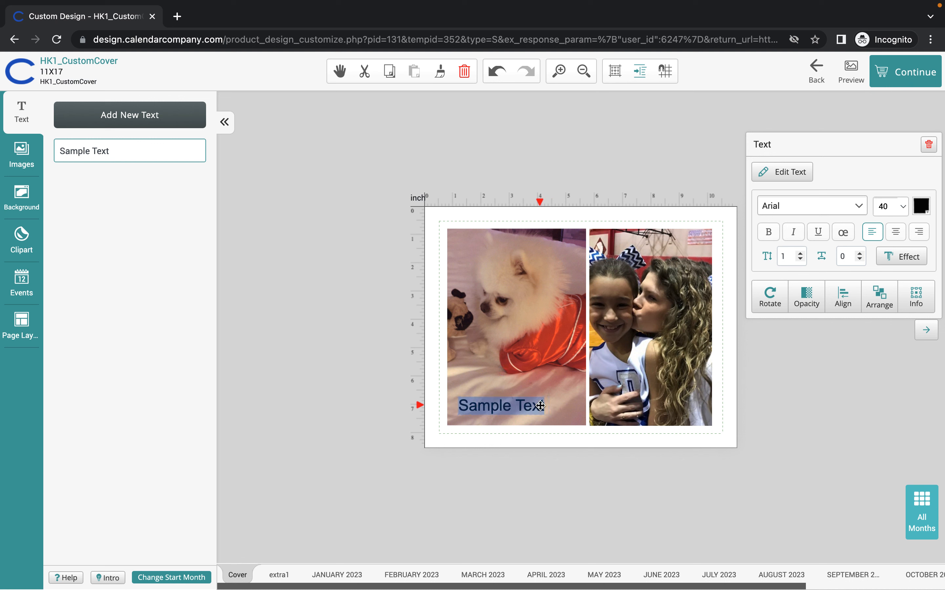
{"action": "key", "text": "BackSpace"}
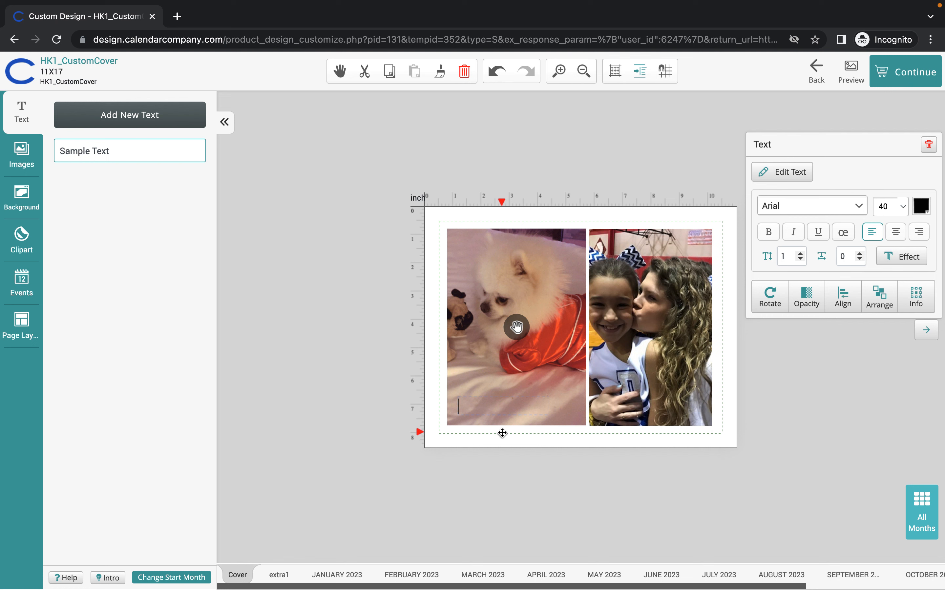
{"action": "type", "text": "Our Personali"}
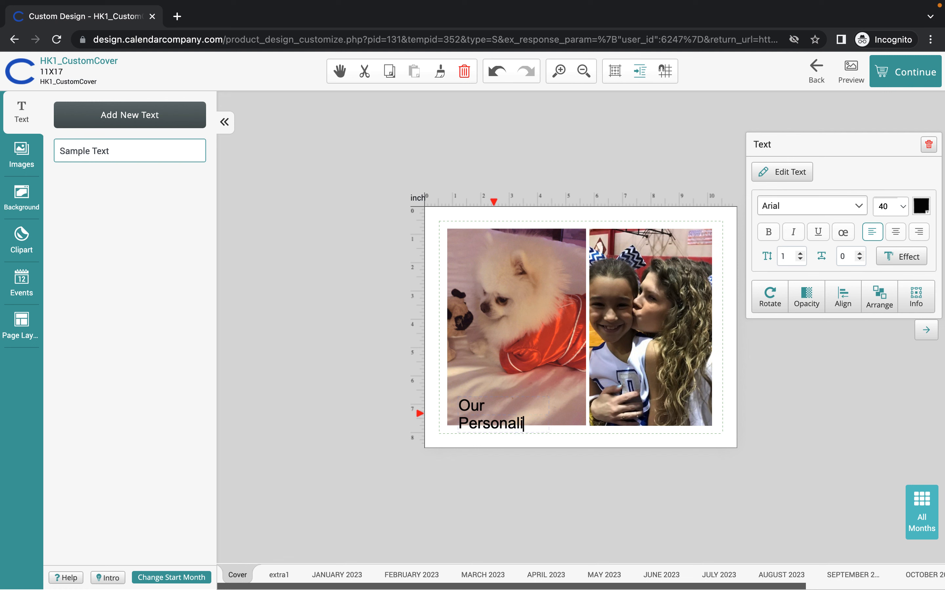
{"action": "type", "text": "zed 2023 calenda"}
{"action": "key", "text": "BackSpace"}
{"action": "key", "text": "BackSpace"}
{"action": "key", "text": "BackSpace"}
{"action": "type", "text": "Cale"}
{"action": "key", "text": "BackSpace"}
{"action": "key", "text": "BackSpace"}
{"action": "key", "text": "BackSpace"}
{"action": "key", "text": "BackSpace"}
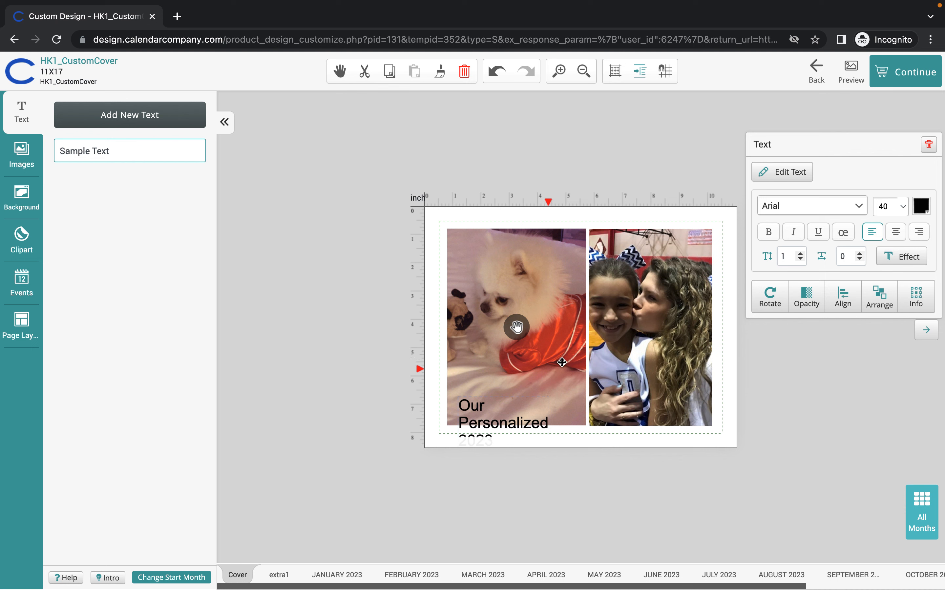
{"action": "left_click", "coordinate": [812, 418]}
Widen the title's text box to fit one line and place it across the bottom of both photos
{"action": "left_click_drag", "start_coordinate": [516, 424], "coordinate": [695, 384]}
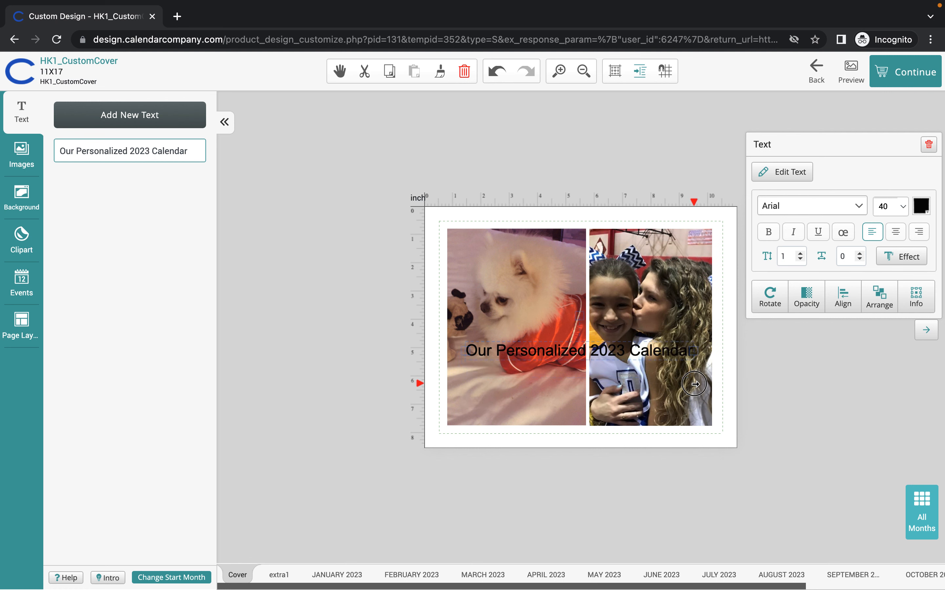
{"action": "mouse_move", "coordinate": [621, 351]}
{"action": "left_mouse_down"}
{"action": "mouse_move", "coordinate": [611, 371]}
{"action": "mouse_move", "coordinate": [623, 413]}
{"action": "left_mouse_up"}
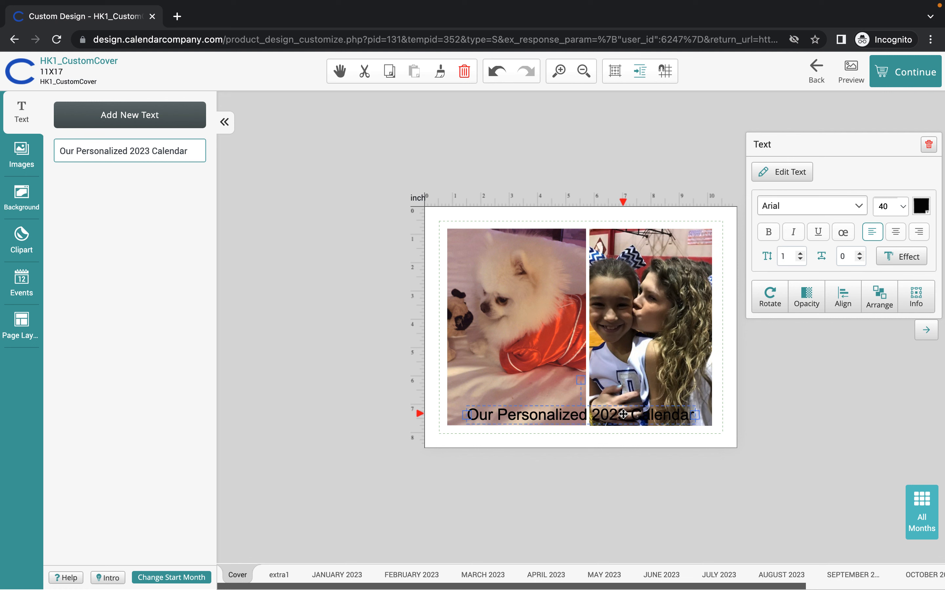
Try purple and two greens as the title's text colour, settle on the basic red and deselect the title
{"action": "left_click", "coordinate": [922, 207]}
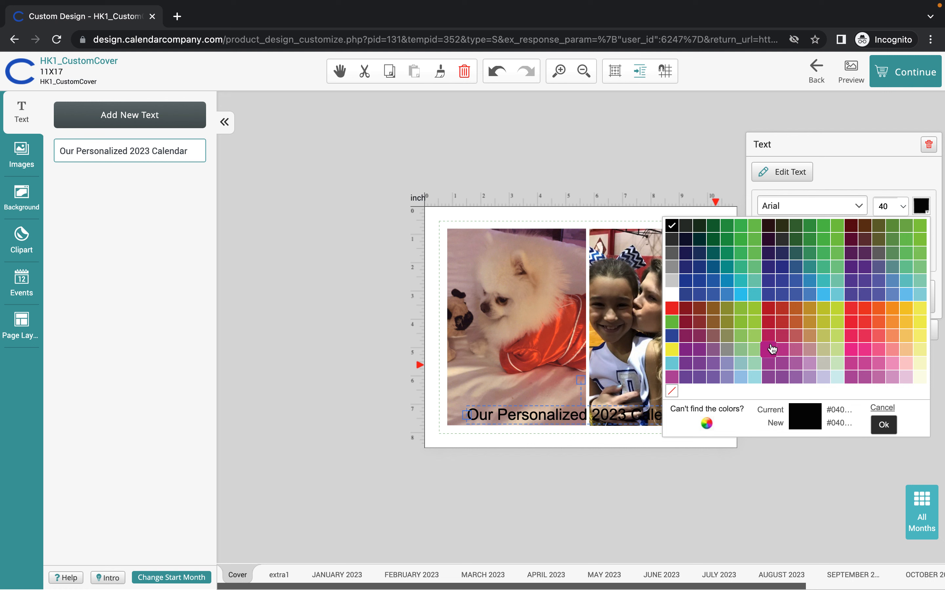
{"action": "left_click", "coordinate": [688, 366]}
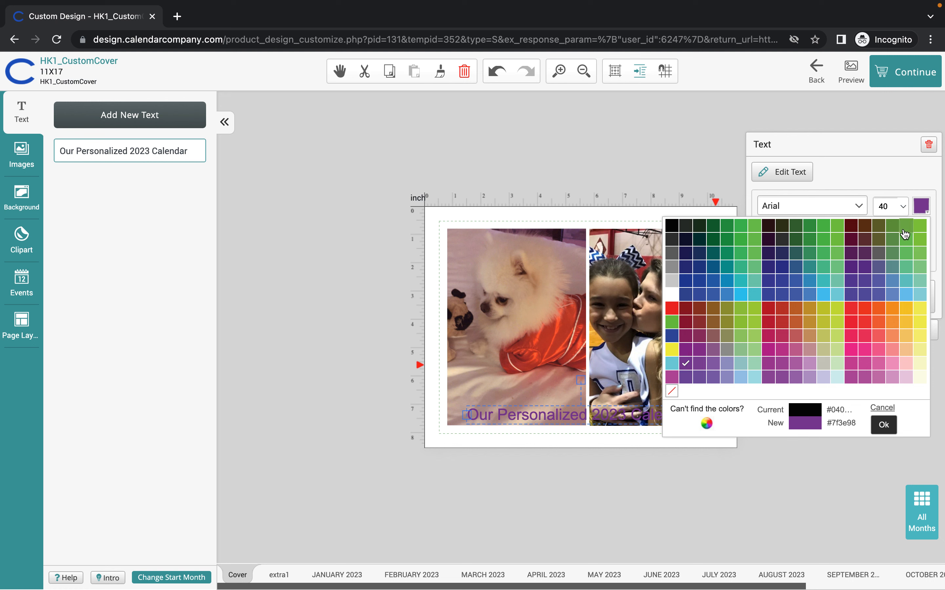
{"action": "left_click", "coordinate": [893, 226]}
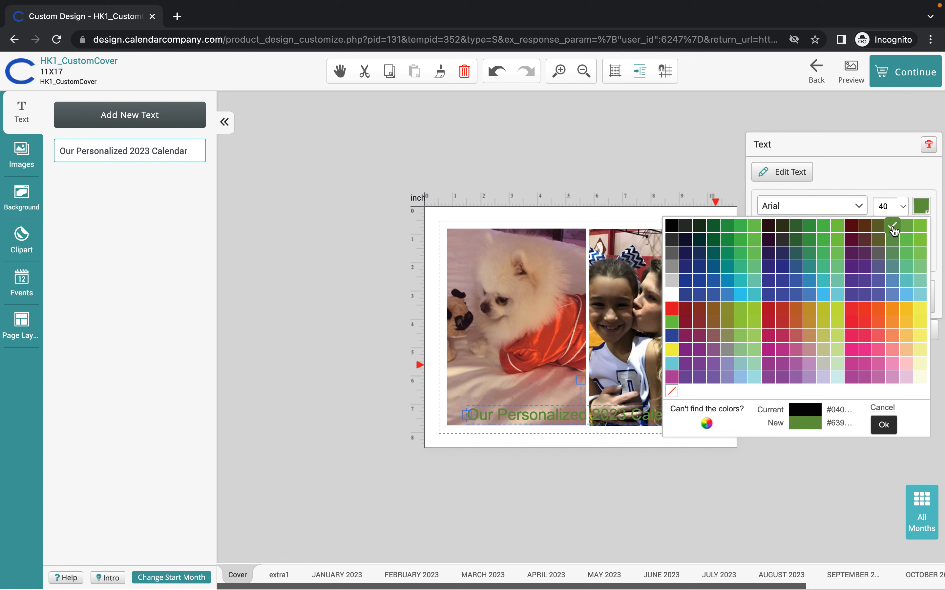
{"action": "left_click", "coordinate": [727, 226]}
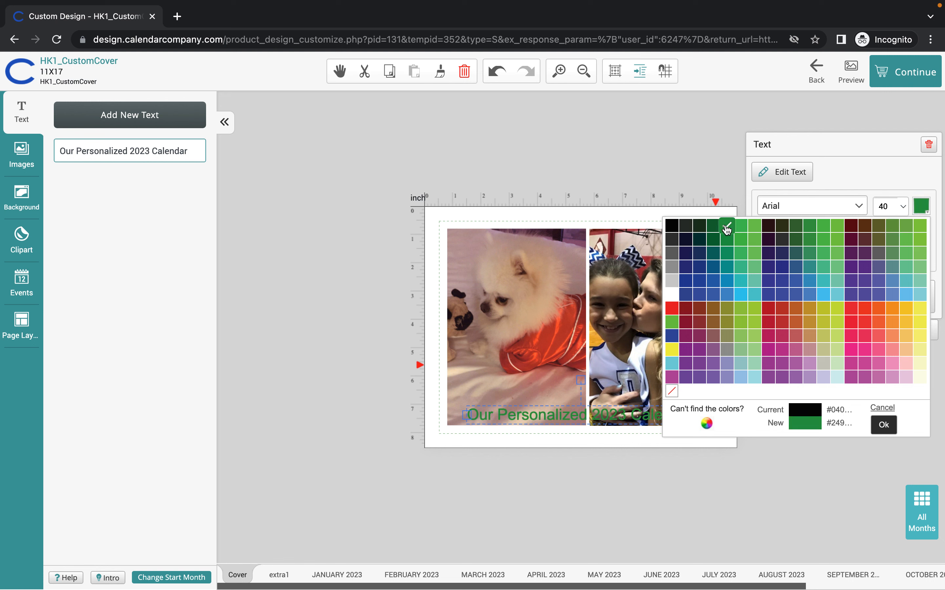
{"action": "left_click", "coordinate": [672, 309]}
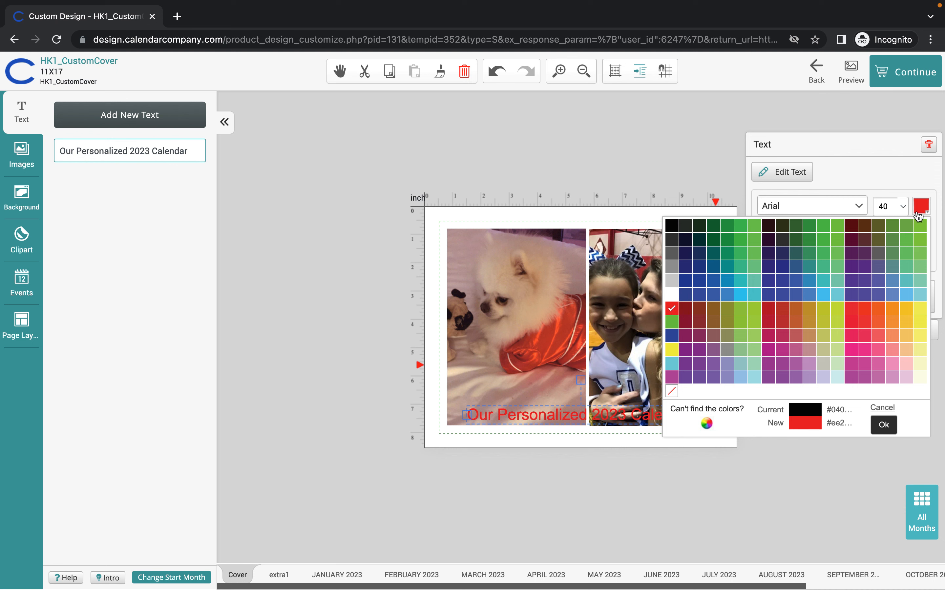
{"action": "left_click", "coordinate": [884, 429]}
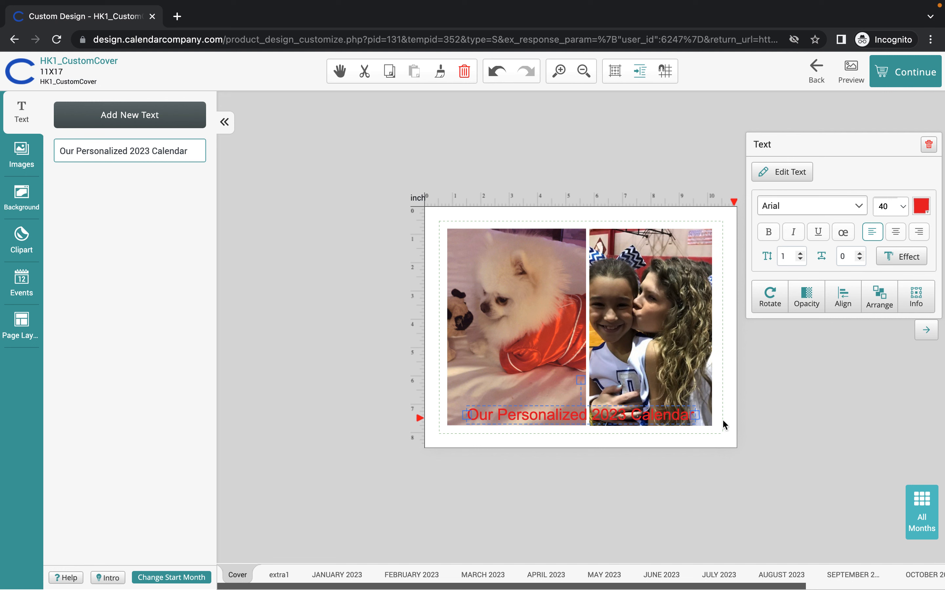
{"action": "left_click", "coordinate": [817, 428]}
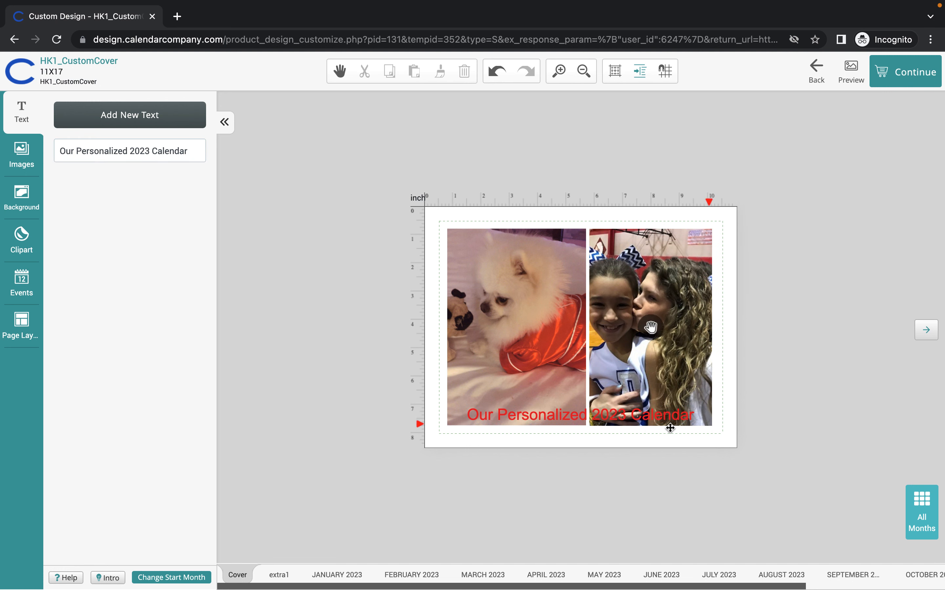
Try the title near the upper edge and across the middle of the photos, and tilt it at different angles
{"action": "left_click_drag", "start_coordinate": [633, 416], "coordinate": [634, 239]}
{"action": "left_click_drag", "start_coordinate": [565, 247], "coordinate": [563, 351]}
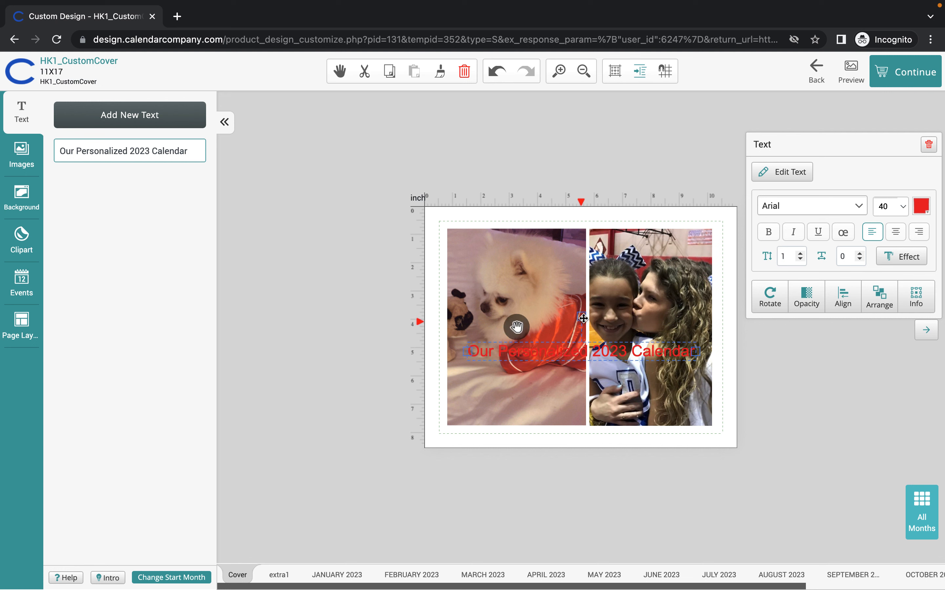
{"action": "left_click_drag", "start_coordinate": [582, 317], "coordinate": [554, 310]}
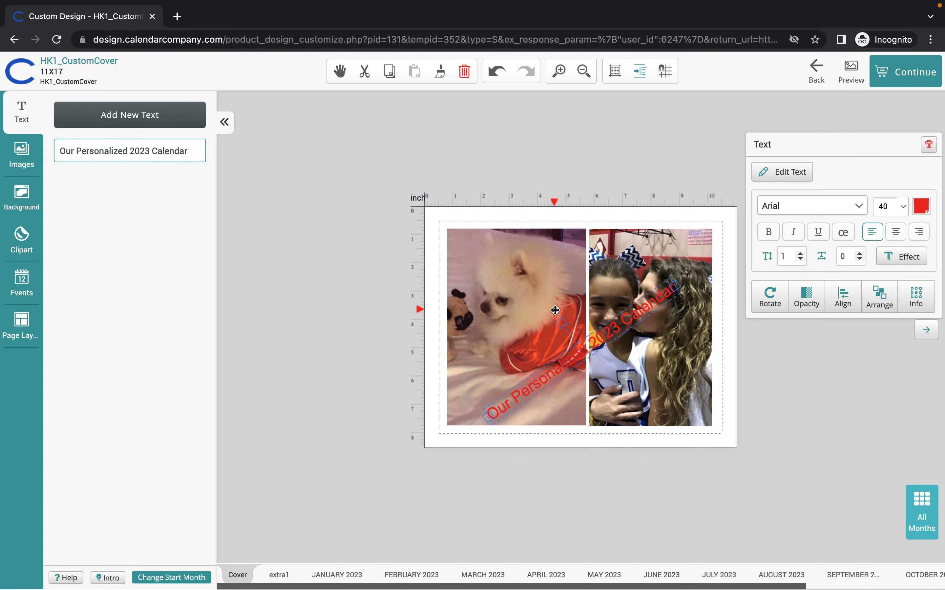
{"action": "left_click_drag", "start_coordinate": [580, 351], "coordinate": [580, 266]}
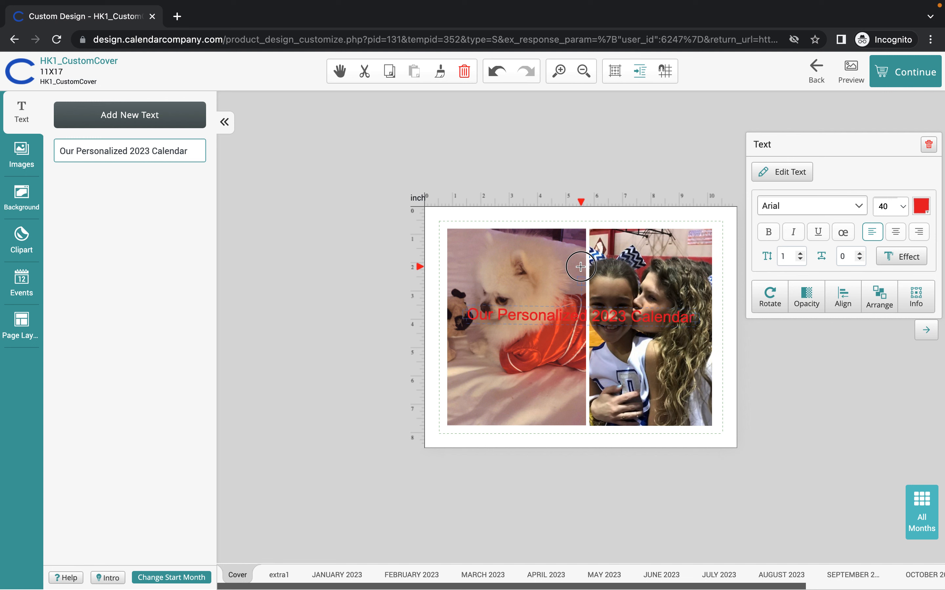
{"action": "left_click_drag", "start_coordinate": [580, 267], "coordinate": [588, 270]}
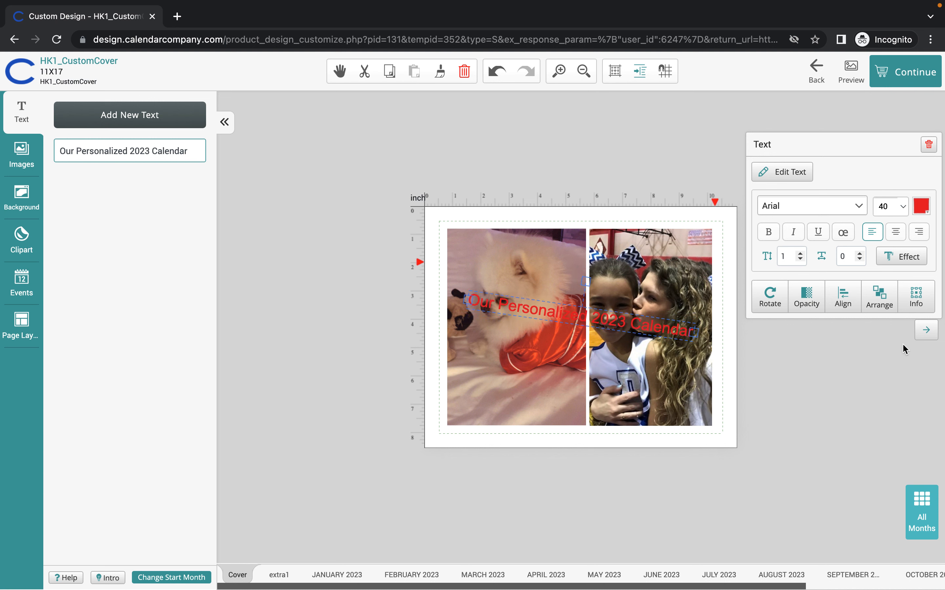
Show the title's position and size values and rotate it back to horizontal across the middle of the photos
{"action": "left_click", "coordinate": [920, 305]}
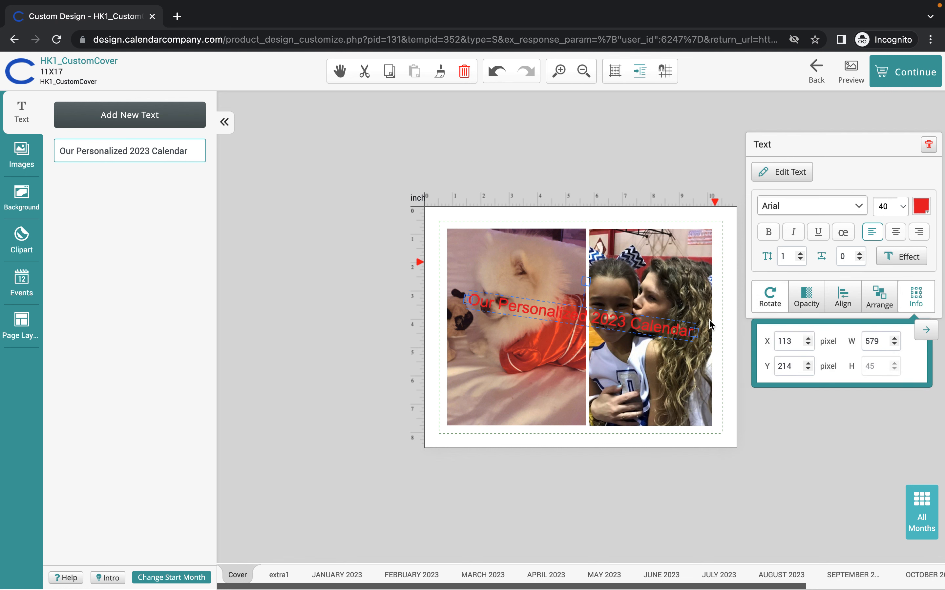
{"action": "mouse_move", "coordinate": [587, 281]}
{"action": "left_mouse_down"}
{"action": "mouse_move", "coordinate": [573, 282]}
{"action": "mouse_move", "coordinate": [591, 271]}
{"action": "mouse_move", "coordinate": [579, 276]}
{"action": "left_mouse_up"}
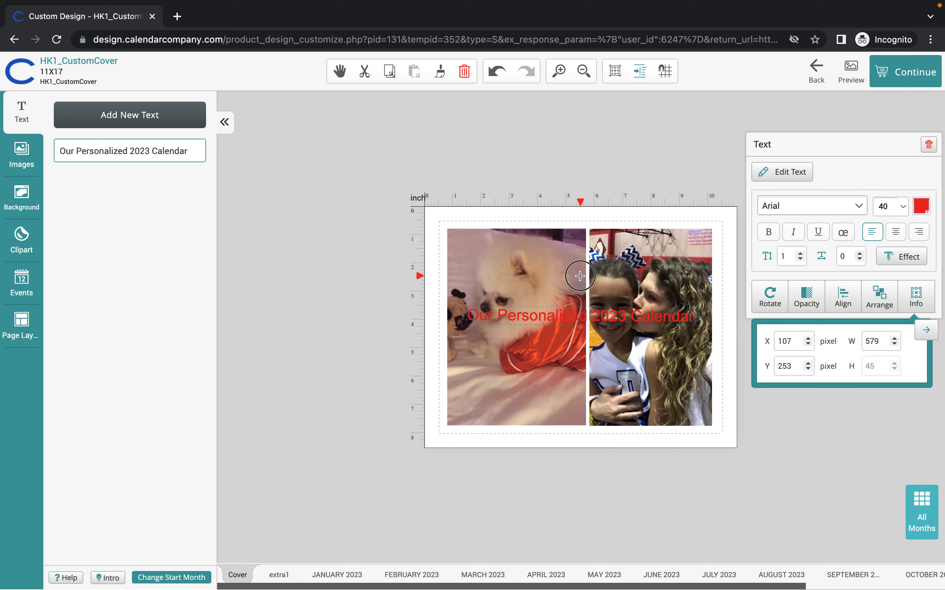
{"action": "left_click_drag", "start_coordinate": [580, 276], "coordinate": [580, 275]}
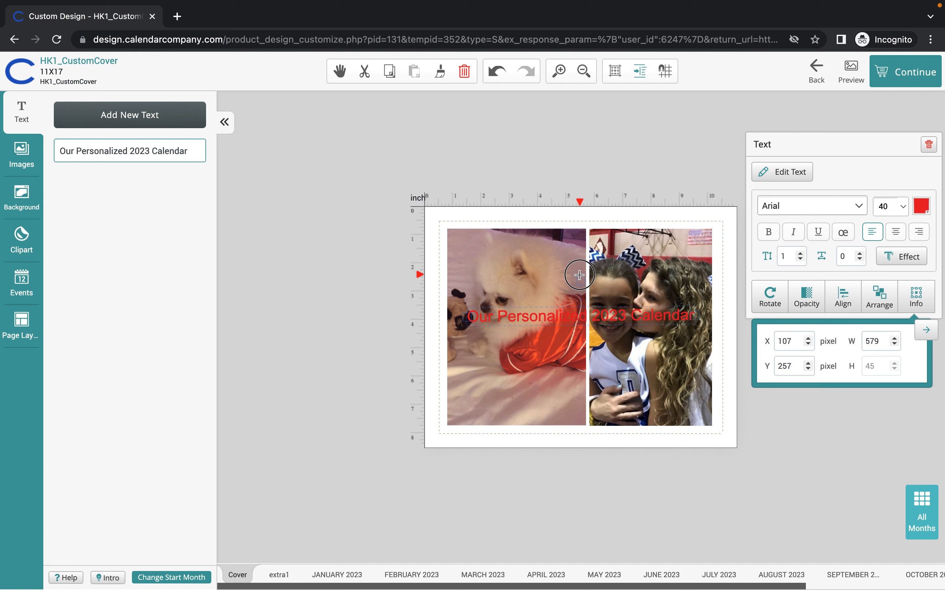
{"action": "left_click_drag", "start_coordinate": [579, 275], "coordinate": [580, 276]}
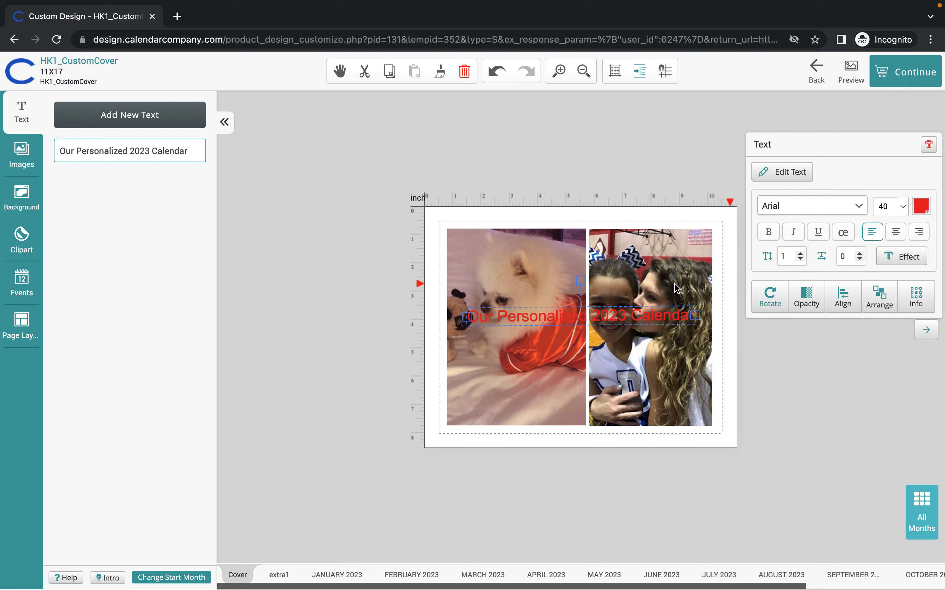
Set the title's font to DancingScriptRegular and its size to 48
{"action": "left_click", "coordinate": [862, 207]}
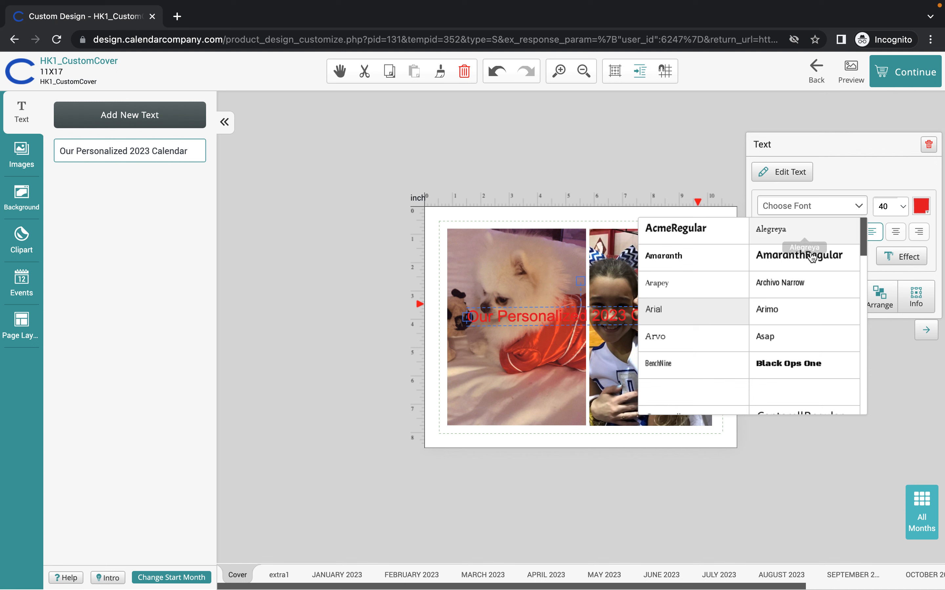
{"action": "scroll", "coordinate": [784, 320], "scroll_direction": "down", "scroll_amount": 4}
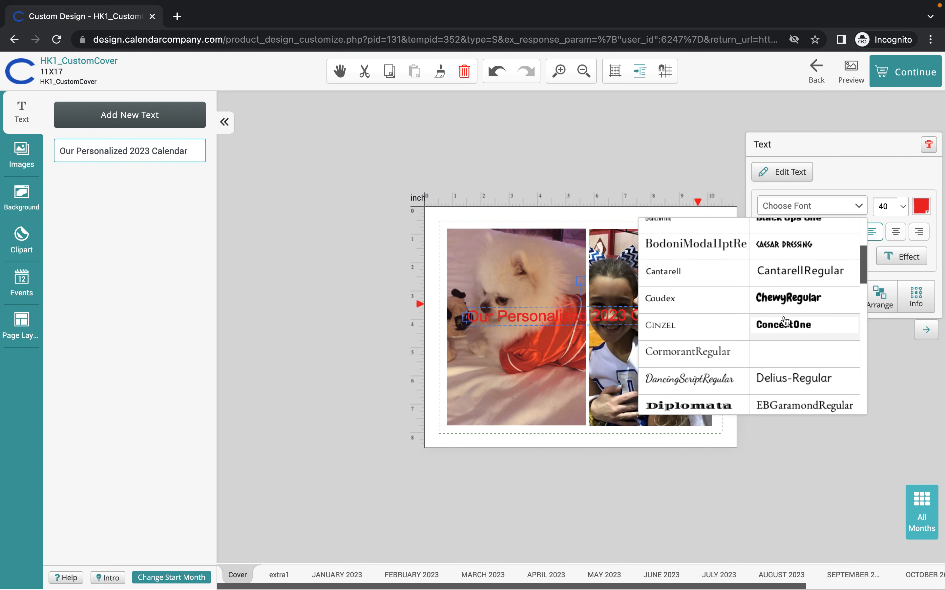
{"action": "scroll", "coordinate": [785, 322], "scroll_direction": "down", "scroll_amount": 2}
{"action": "scroll", "coordinate": [785, 322], "scroll_direction": "down", "scroll_amount": 1}
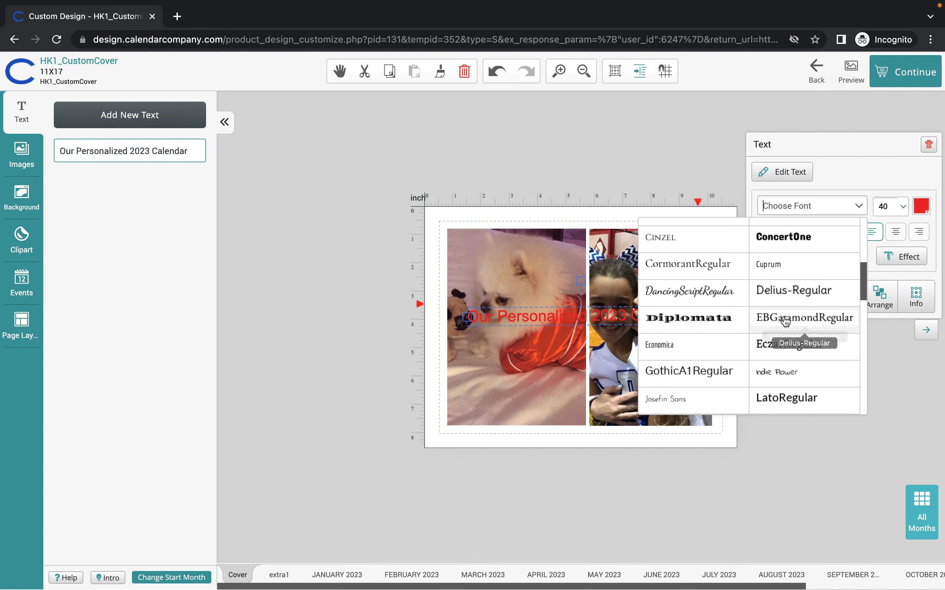
{"action": "left_click", "coordinate": [698, 289]}
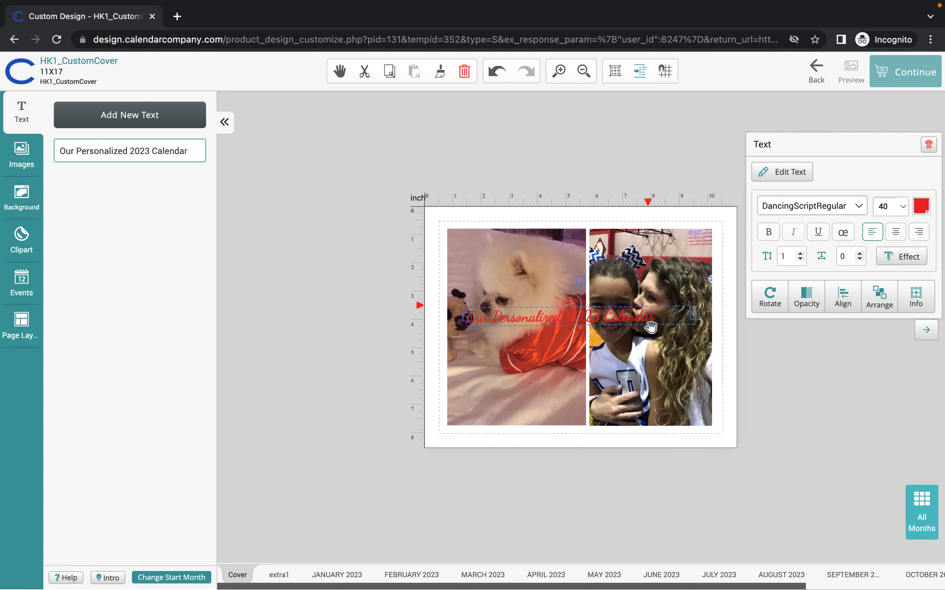
{"action": "left_click", "coordinate": [904, 207]}
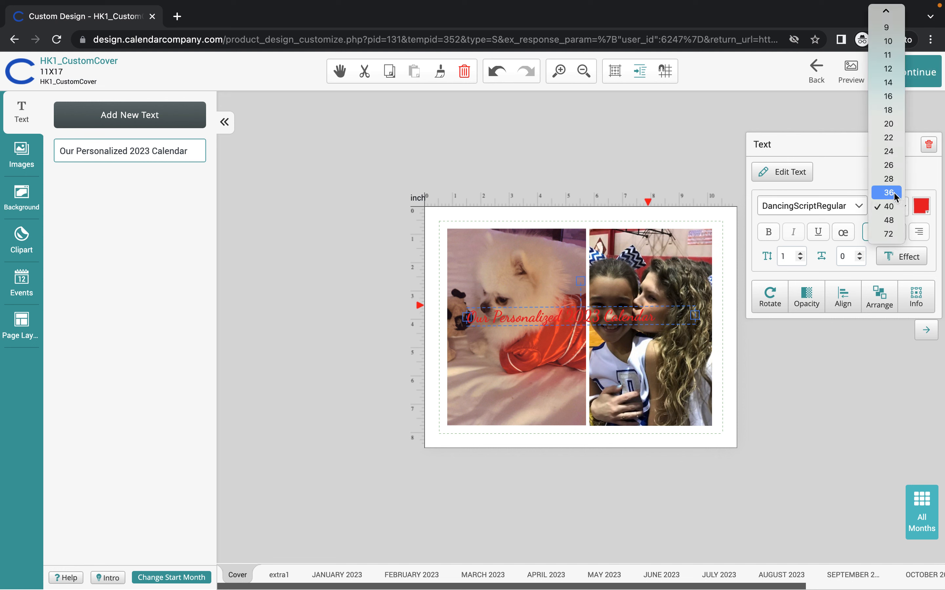
{"action": "left_click", "coordinate": [893, 221]}
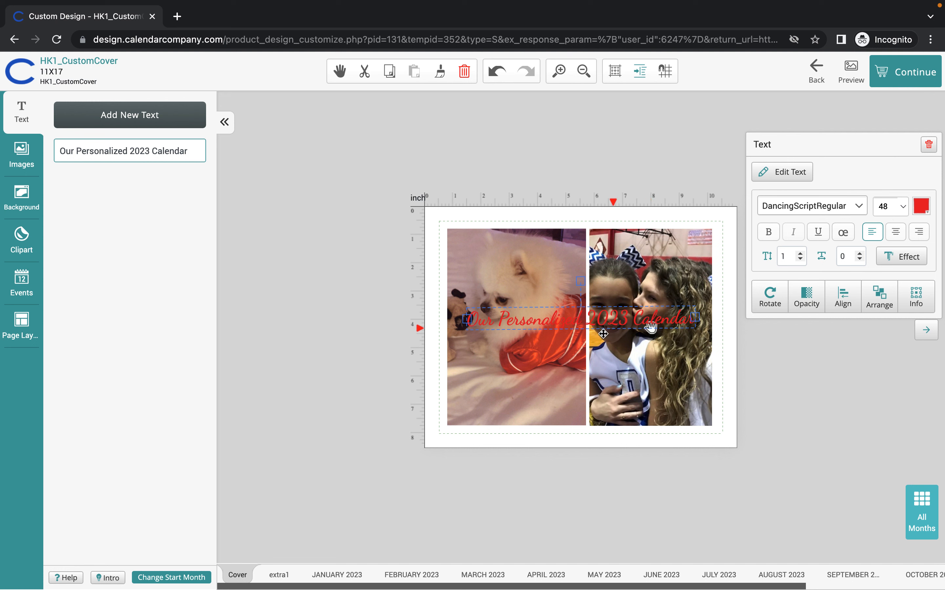
Move the title down across the lower edge of both photos and deselect it
{"action": "left_click", "coordinate": [595, 318]}
{"action": "left_click_drag", "start_coordinate": [596, 318], "coordinate": [599, 409]}
{"action": "left_click", "coordinate": [782, 413]}
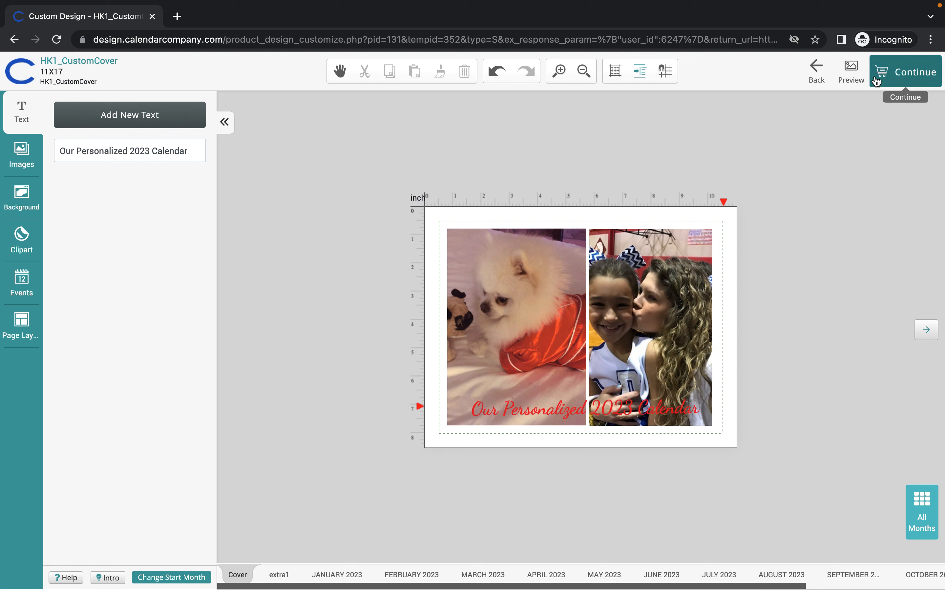
{"action": "key", "text": "super+shift+5"}
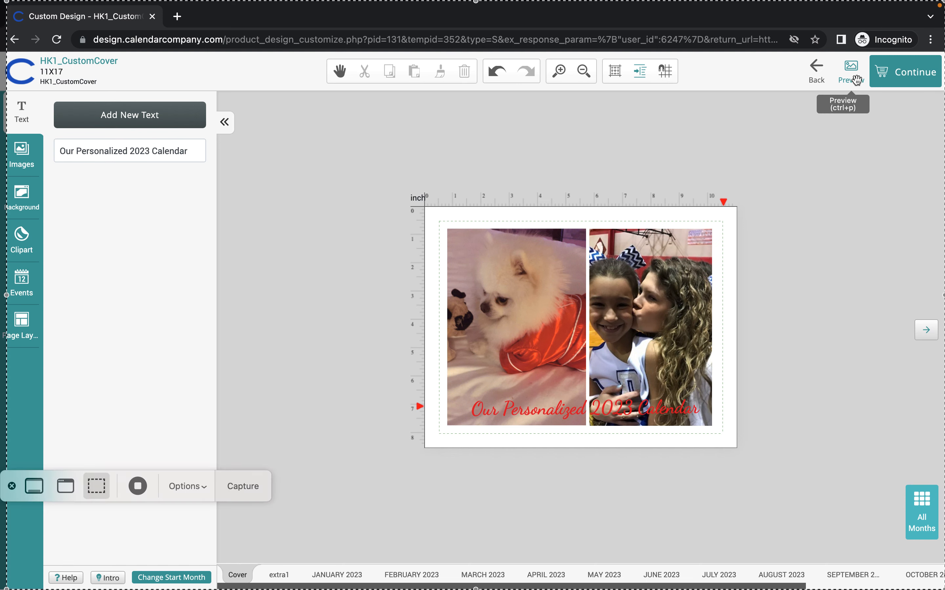